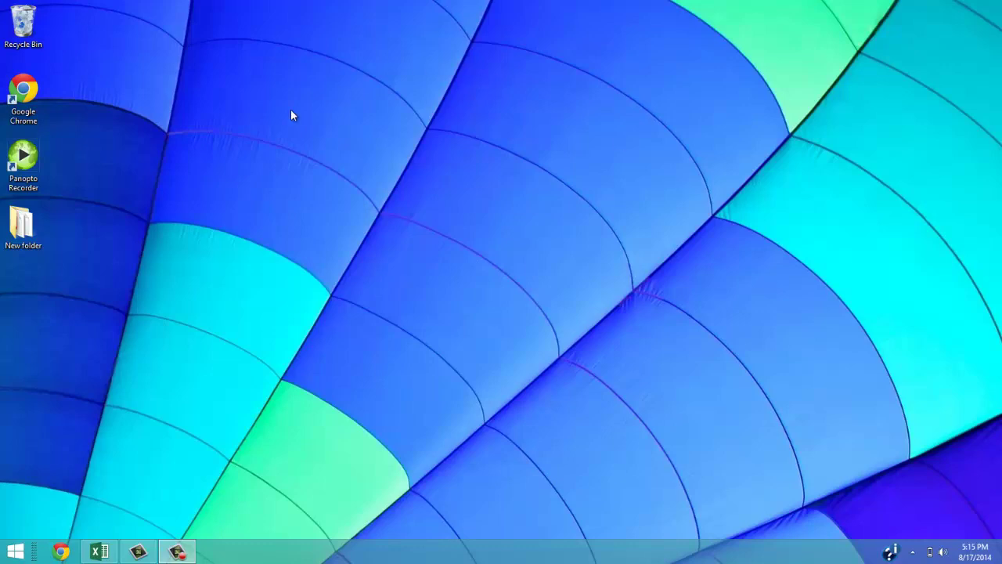
# Search Google in Chrome for "MSDS Clorox wipes lemon fresh" and open The Clorox Company's Lemon Fresh data sheet PDF.
pyautogui.doubleClick(19, 104)
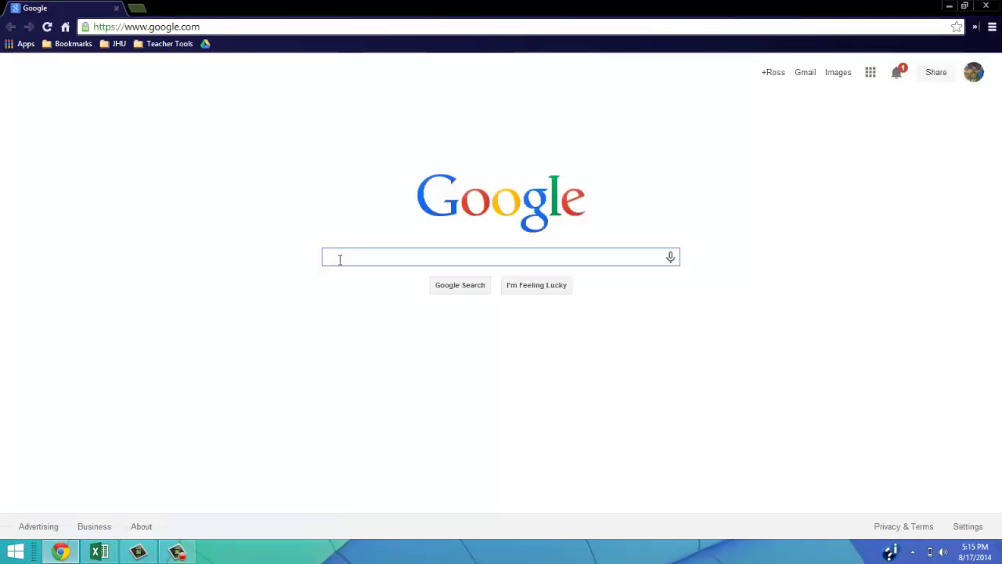
pyautogui.write('MSDS')
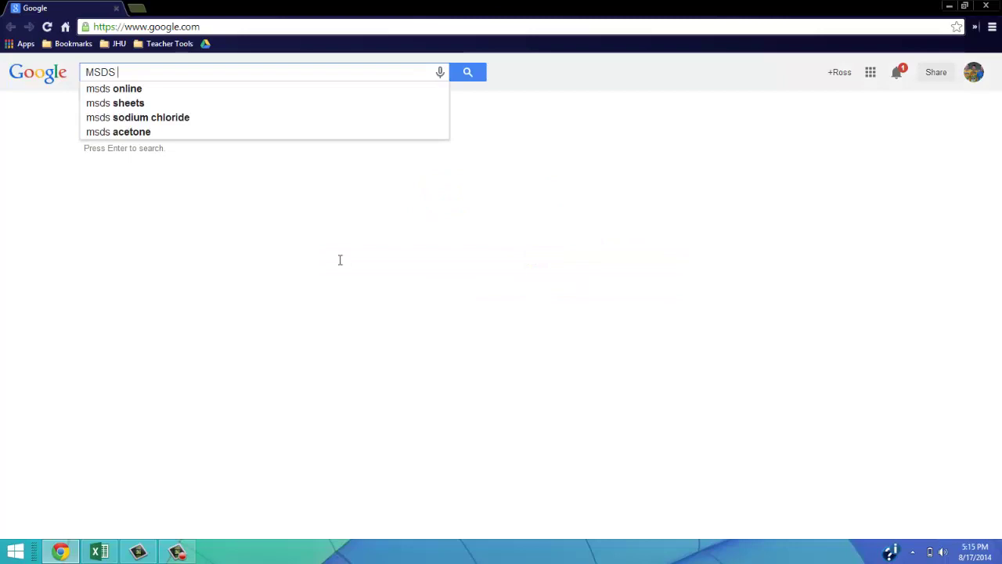
pyautogui.write(' Clor')
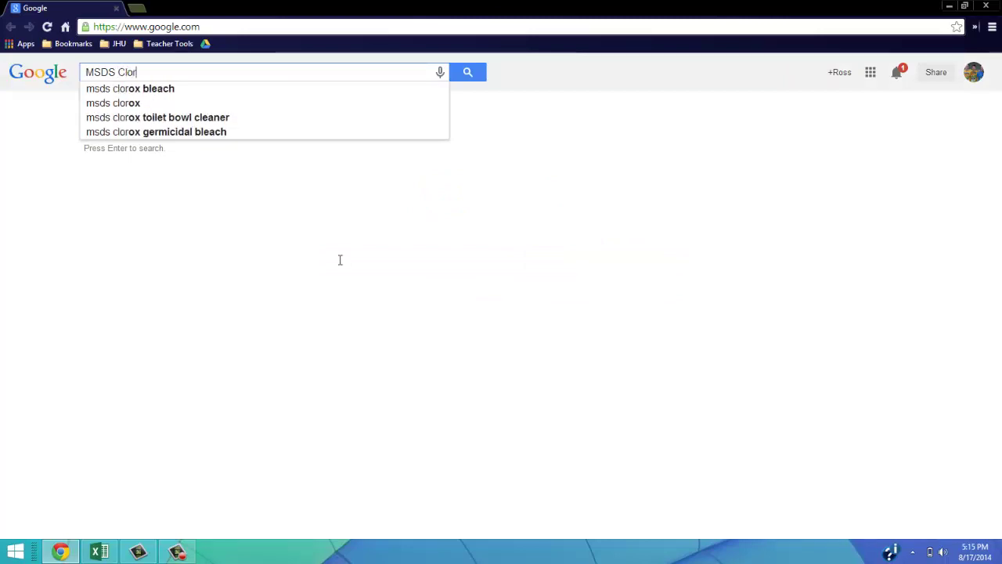
pyautogui.write('ox wipe')
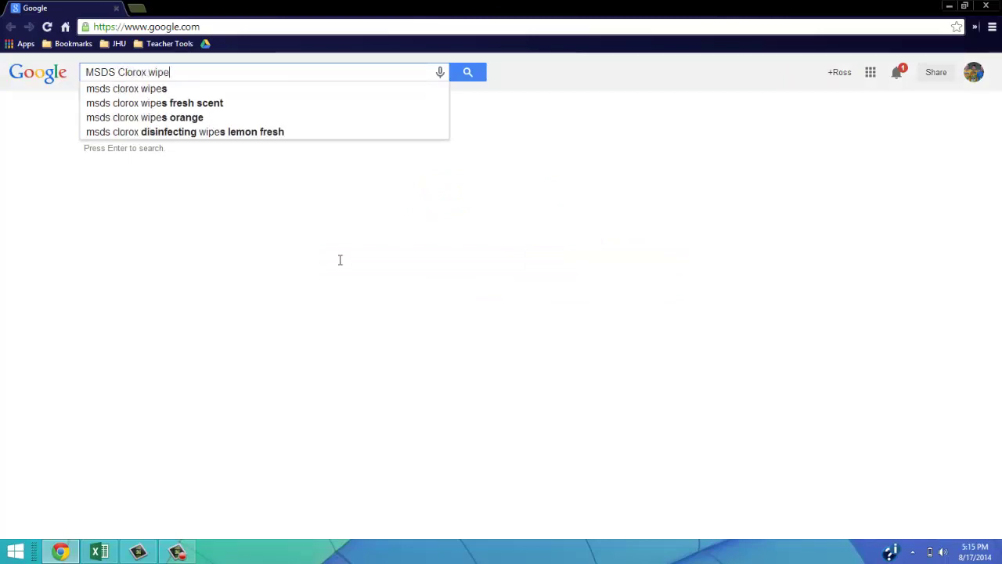
pyautogui.write('s l')
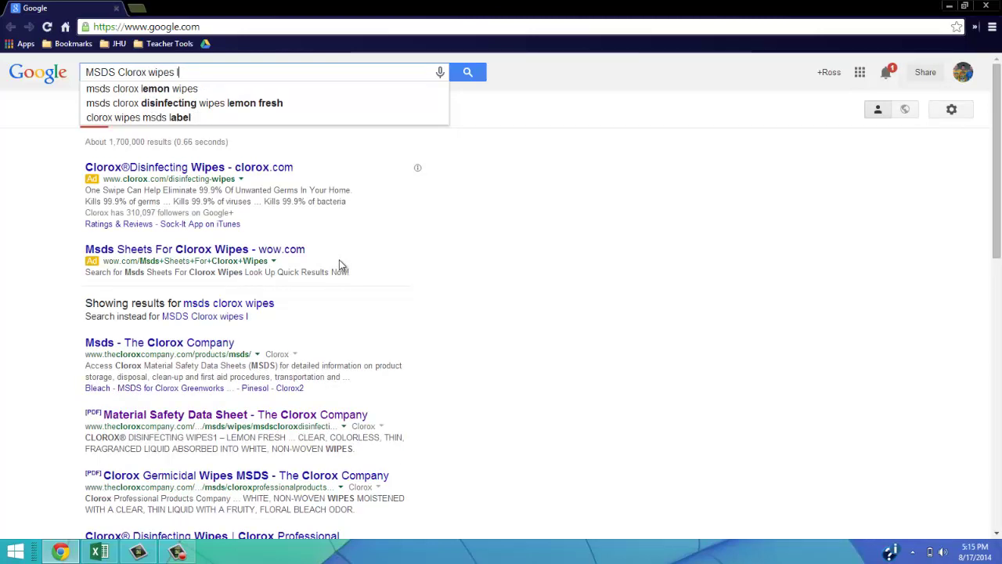
pyautogui.write('emon')
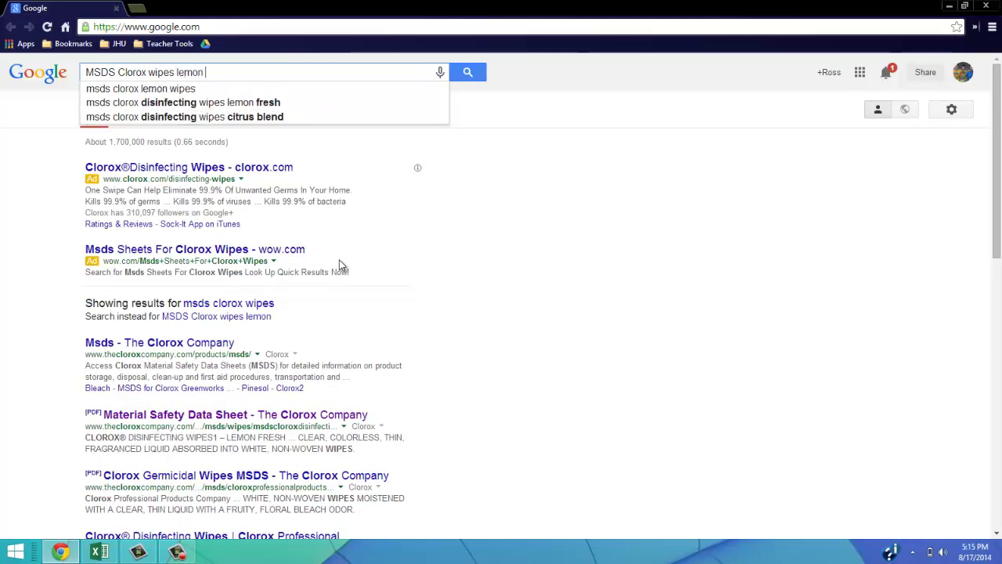
pyautogui.write(' fresh')
pyautogui.press('Return')
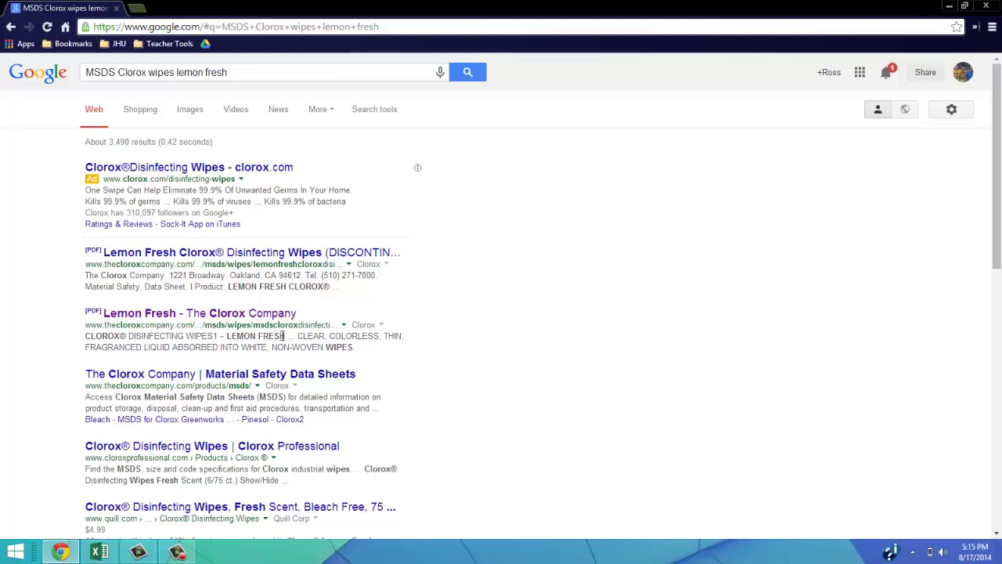
pyautogui.click(217, 314)
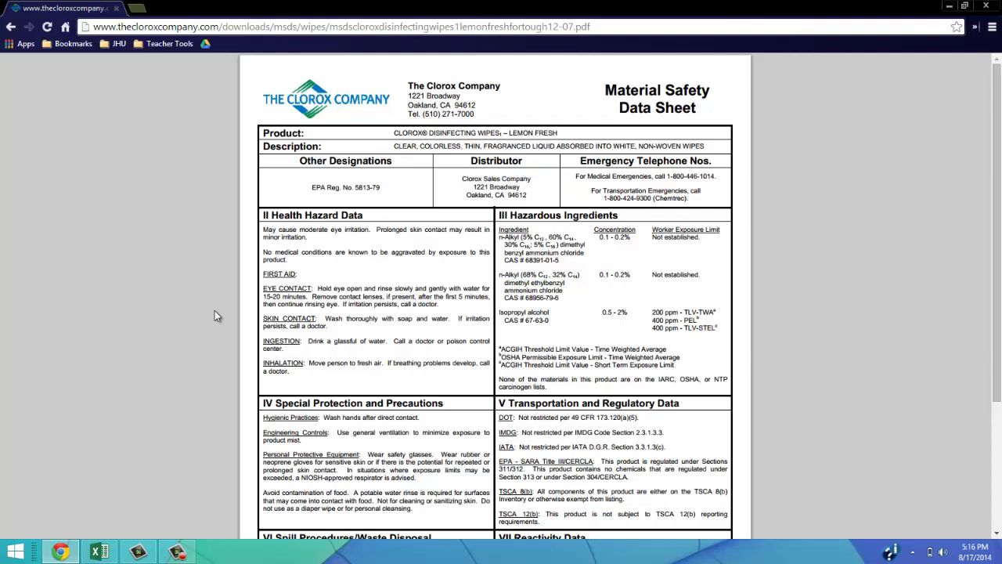
# Examine the product name, distributor and hazardous ingredients in the Clorox wipes safety data sheet.
pyautogui.scroll(-2, 216, 311)
pyautogui.scroll(2, 215, 310)
pyautogui.moveTo(390, 131); pyautogui.dragTo(560, 132)
pyautogui.moveTo(463, 179); pyautogui.dragTo(539, 205)
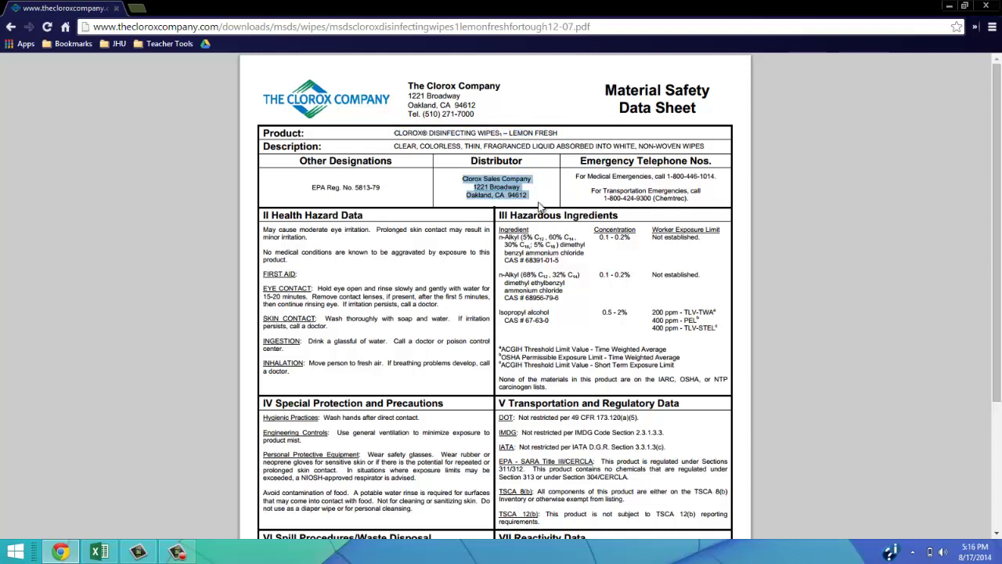
pyautogui.click(539, 205)
pyautogui.moveTo(502, 237); pyautogui.dragTo(673, 365)
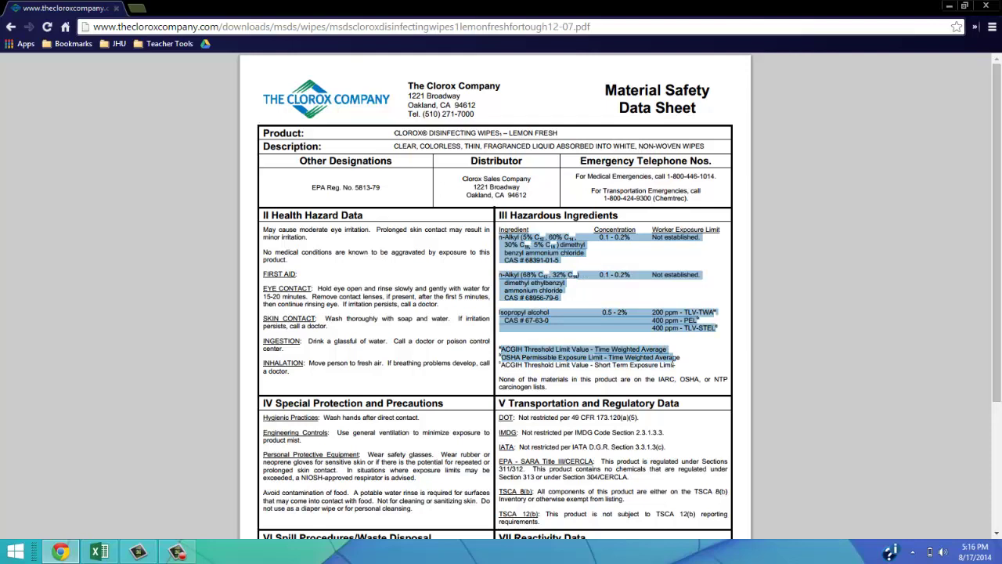
pyautogui.click(673, 365)
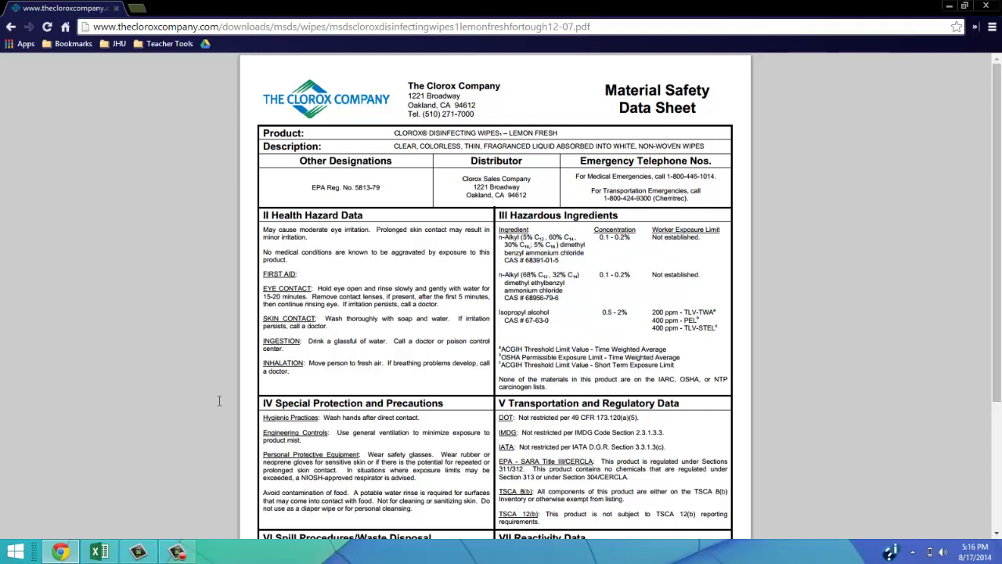
# Switch to the Hazardous Chemical List workbook in Excel and review the Clorox wipes entry's common and chemical names in row 14.
pyautogui.moveTo(101, 553)
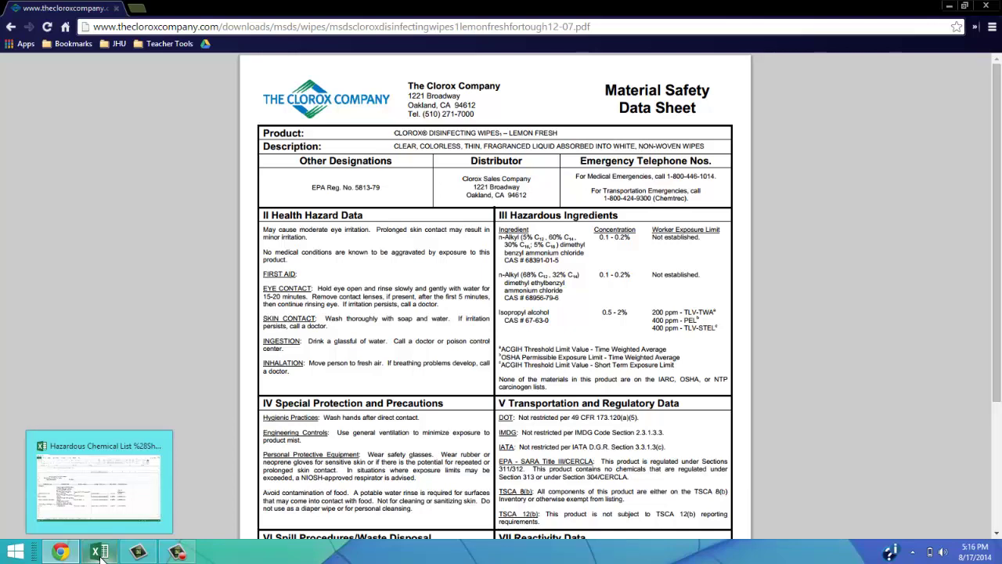
pyautogui.click(100, 553)
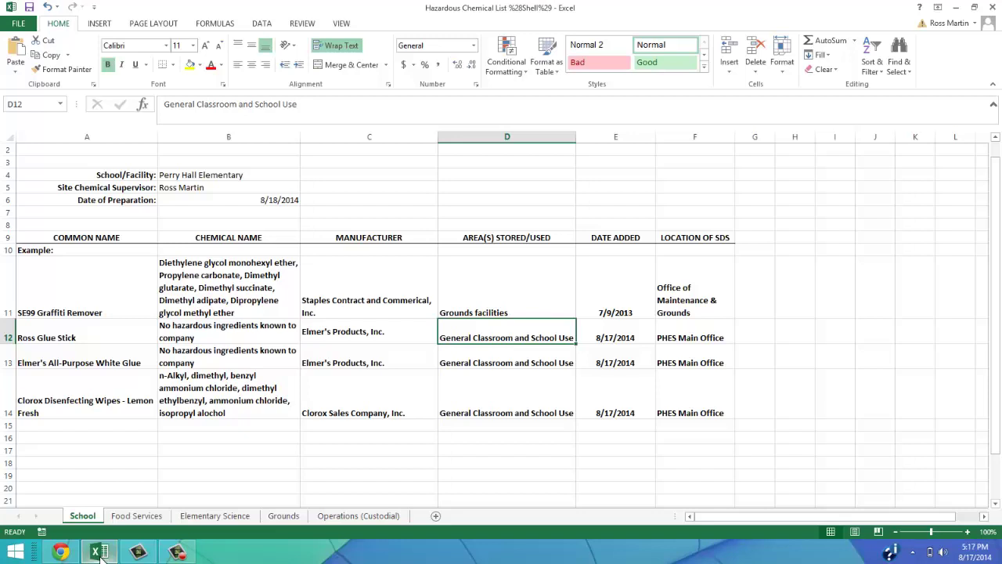
pyautogui.press('Down')
pyautogui.press('Down')
pyautogui.press('Left')
pyautogui.press('Left')
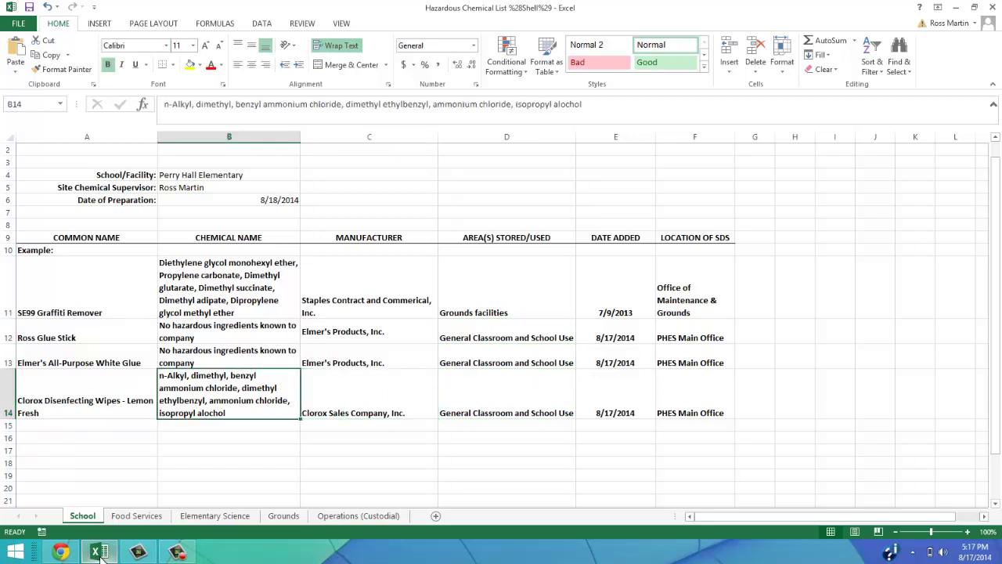
pyautogui.press('Left')
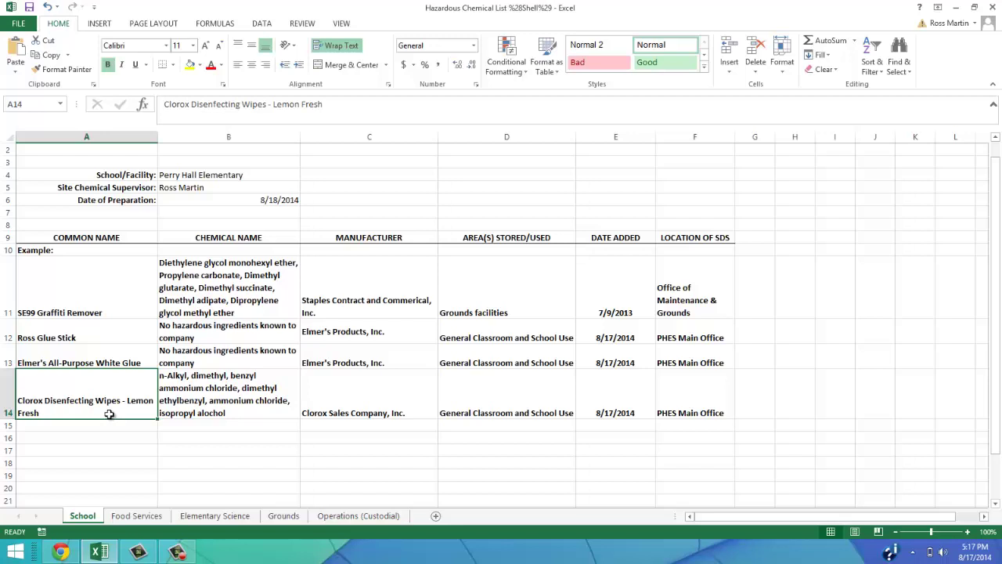
pyautogui.press('Tab')
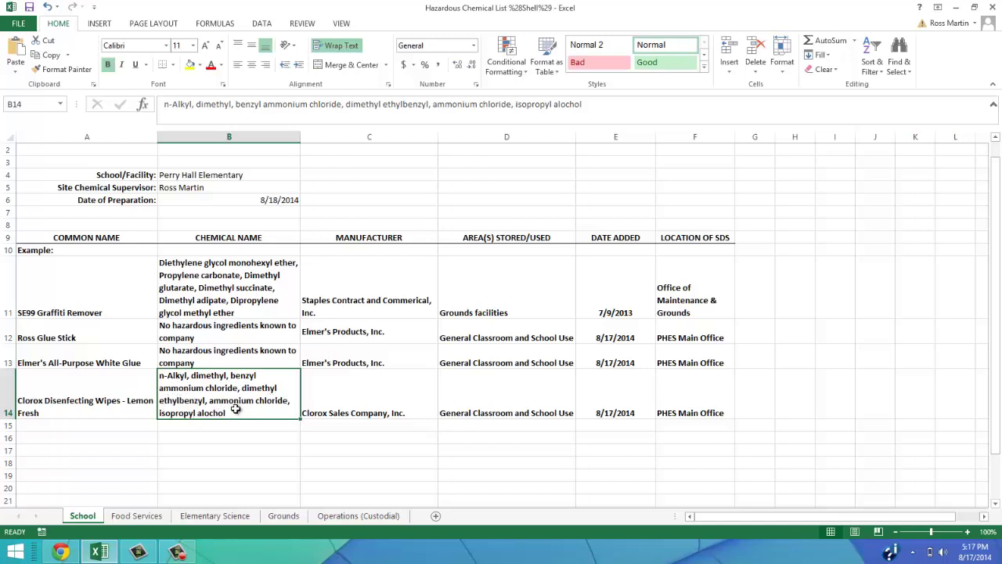
# Review the manufacturer, area stored/used, date added and SDS location of the Clorox wipes entry, dismissing the battery notice.
pyautogui.click(337, 415)
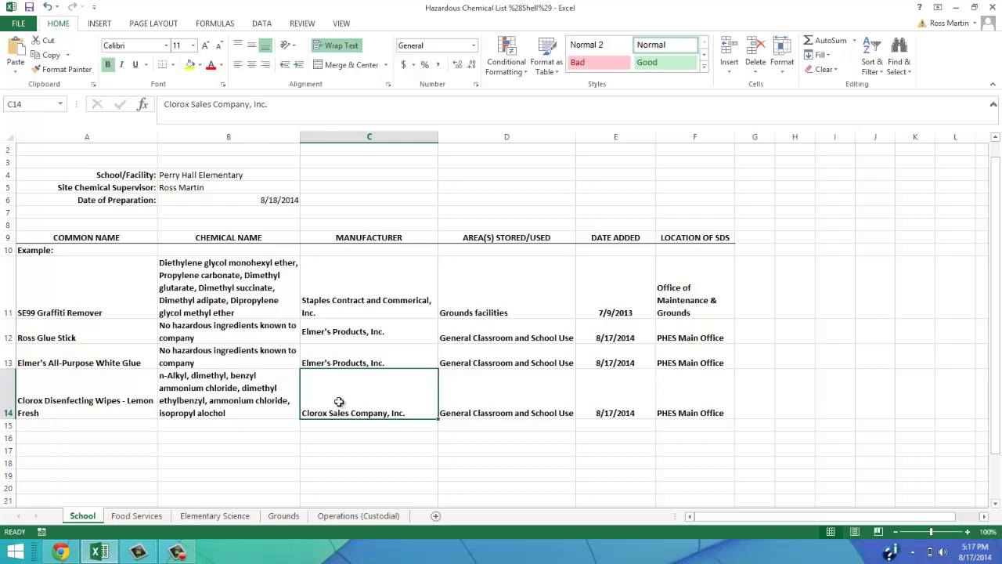
pyautogui.click(455, 400)
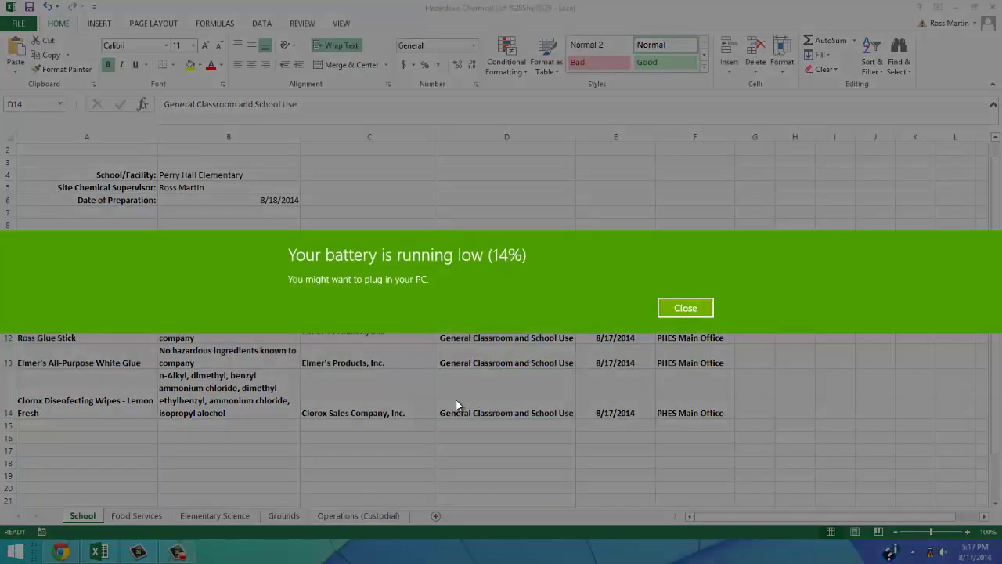
pyautogui.click(691, 310)
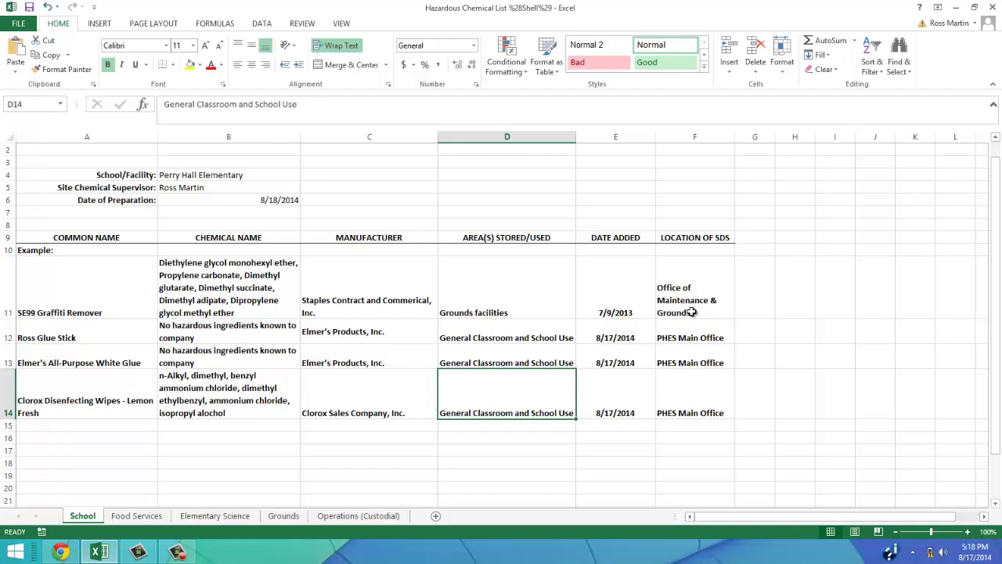
pyautogui.press('Tab')
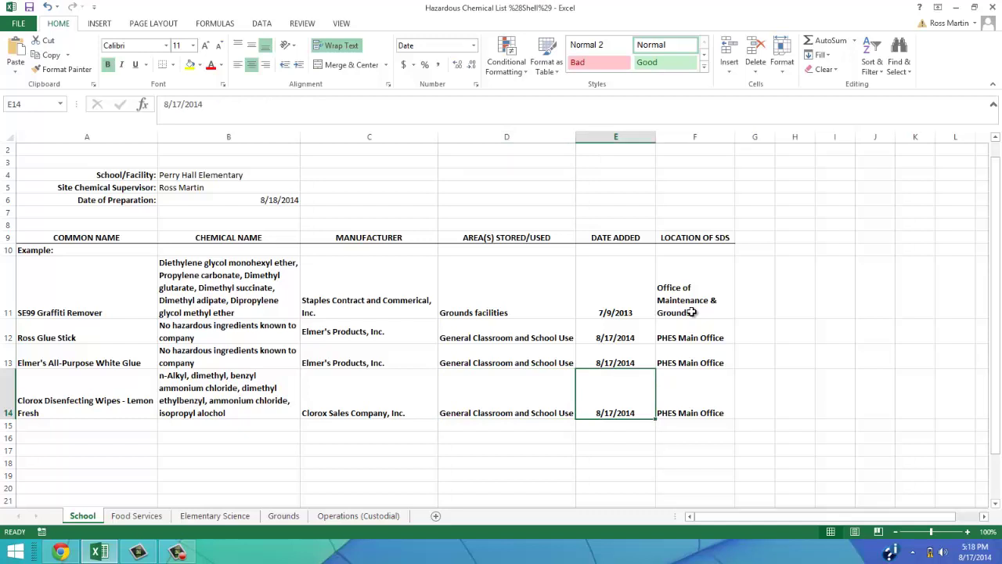
pyautogui.press('Tab')
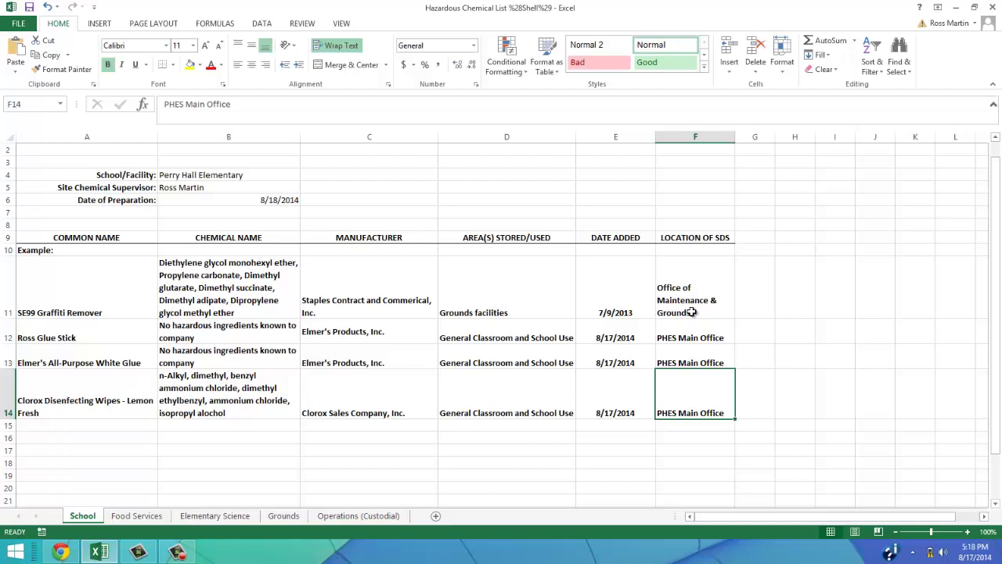
# Review the common names of the two glue entries in rows 12 and 13 of the School sheet.
pyautogui.press('Left')
pyautogui.press('Left')
pyautogui.press('Left')
pyautogui.press('Left')
pyautogui.press('Left')
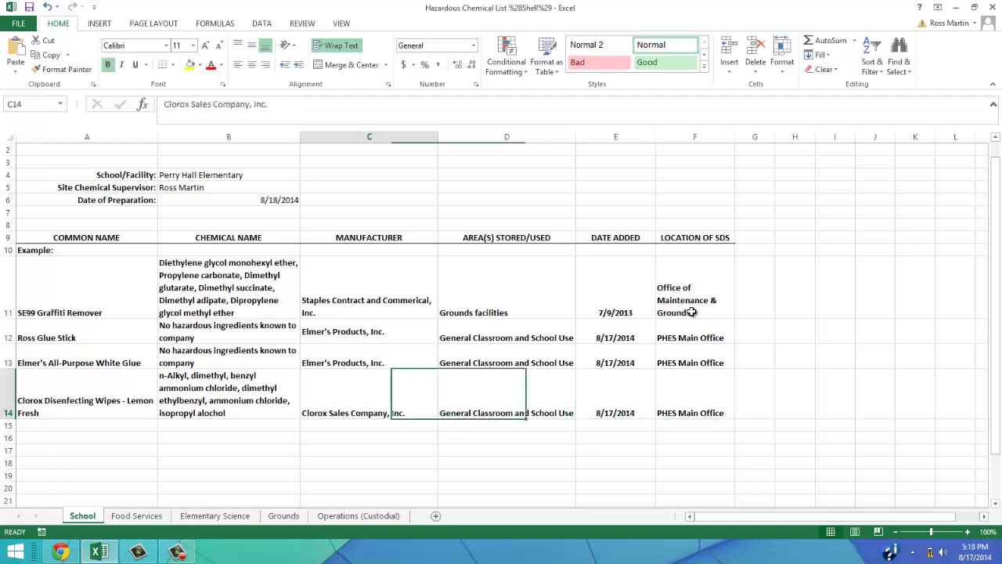
pyautogui.press('Up')
pyautogui.press('Up')
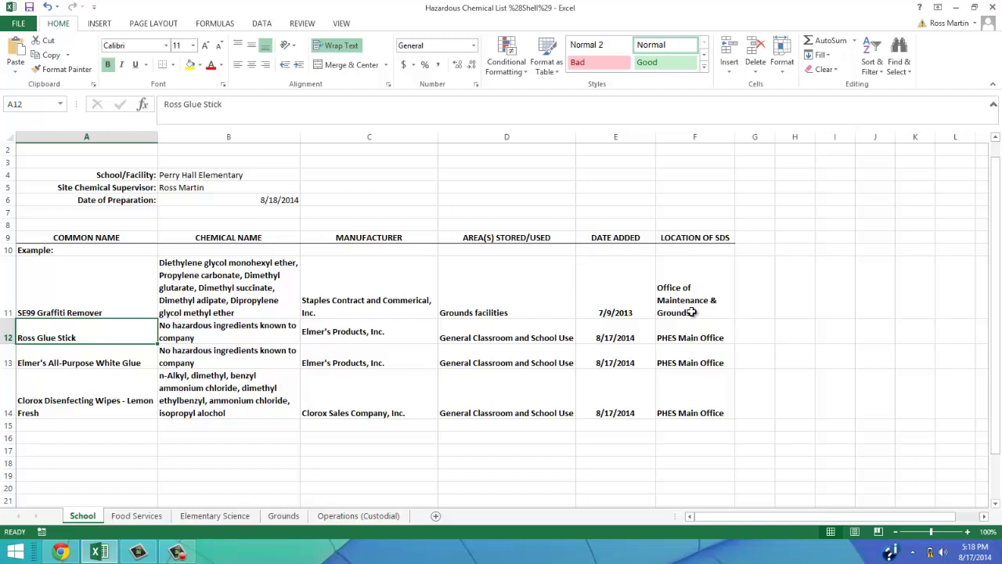
pyautogui.press('Right')
pyautogui.press('Left')
pyautogui.press('Down')
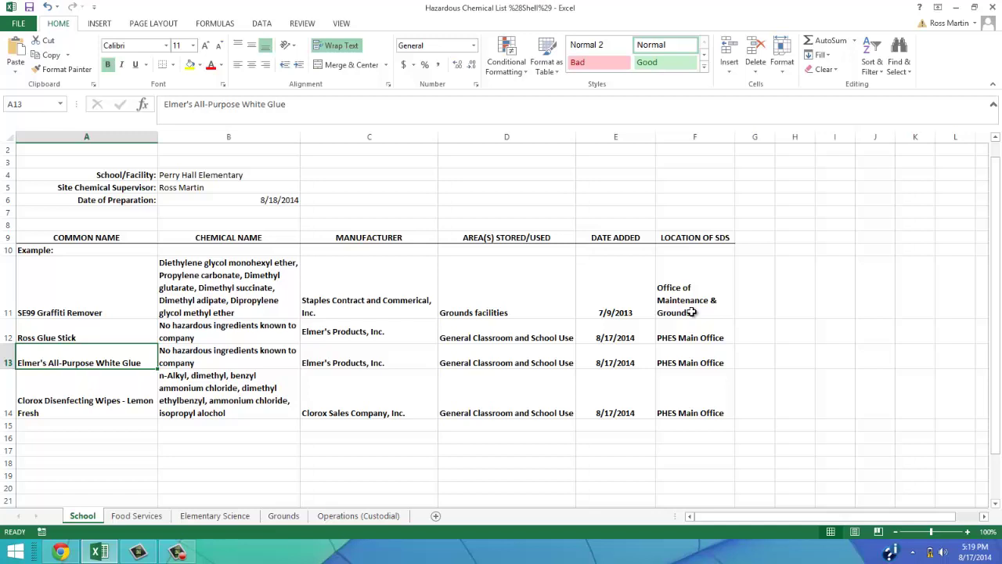
pyautogui.click(179, 553)
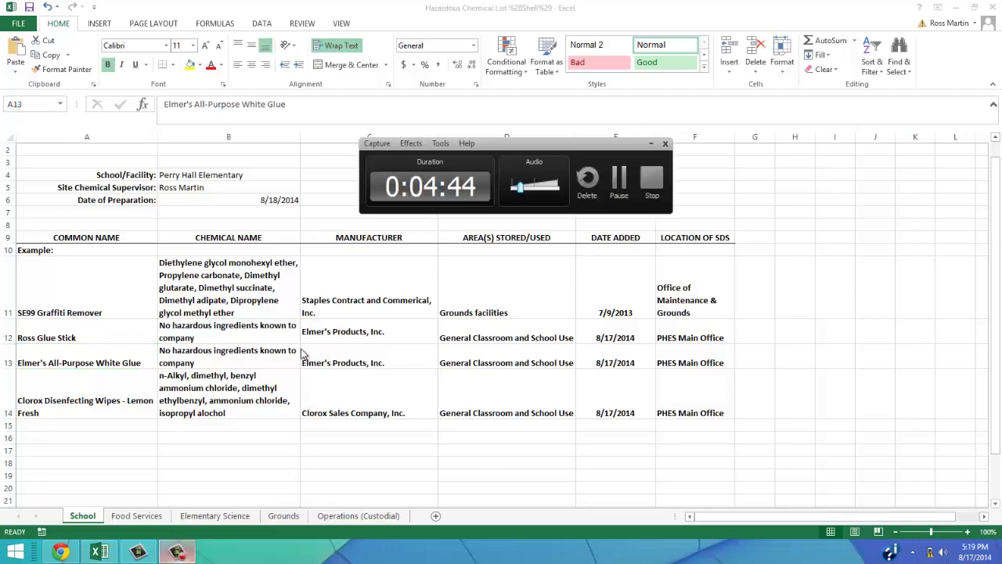
pyautogui.click(651, 191)
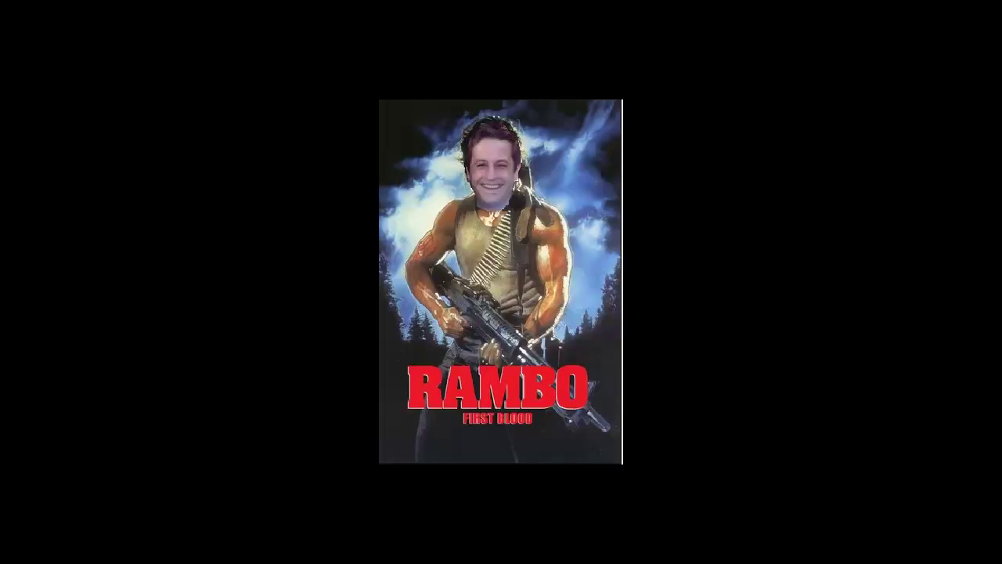